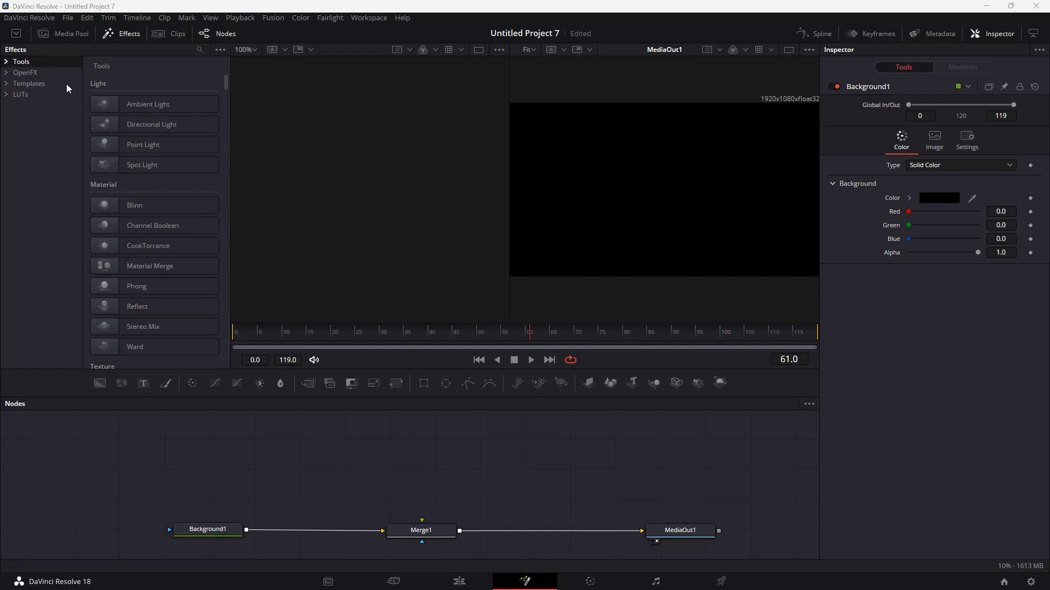
# Expand Tools in the Effects library and list the Shape category's tools
pyautogui.click(141, 33)
pyautogui.click(141, 34)
pyautogui.click(6, 61)
pyautogui.scroll(-2, 26, 188)
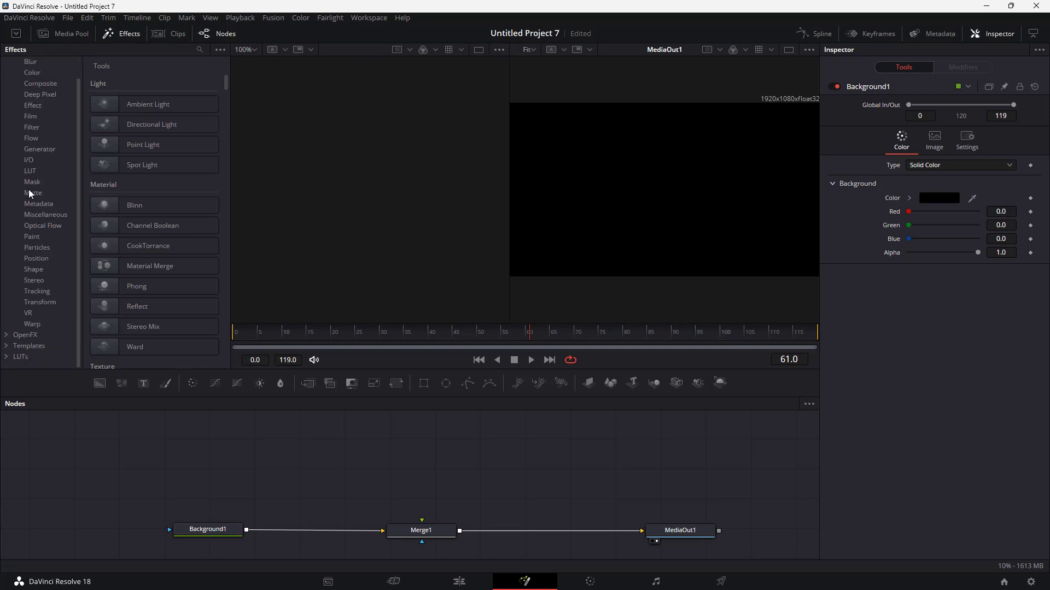
pyautogui.click(34, 269)
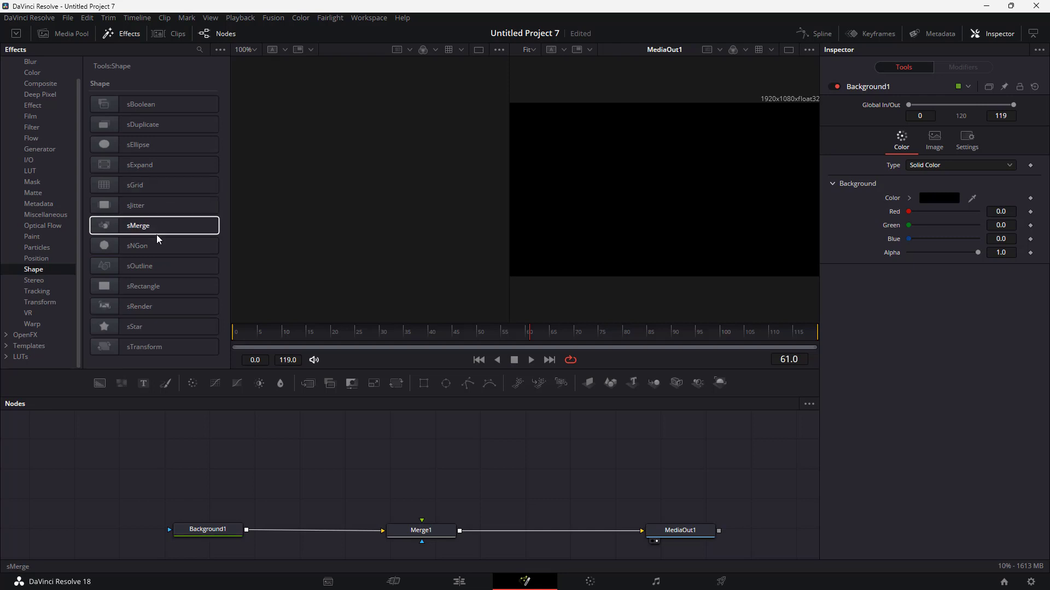
# Add sStar1 and sRender1 nodes feeding Merge1, and arrange them in the graph
pyautogui.moveTo(139, 327); pyautogui.dragTo(328, 453)
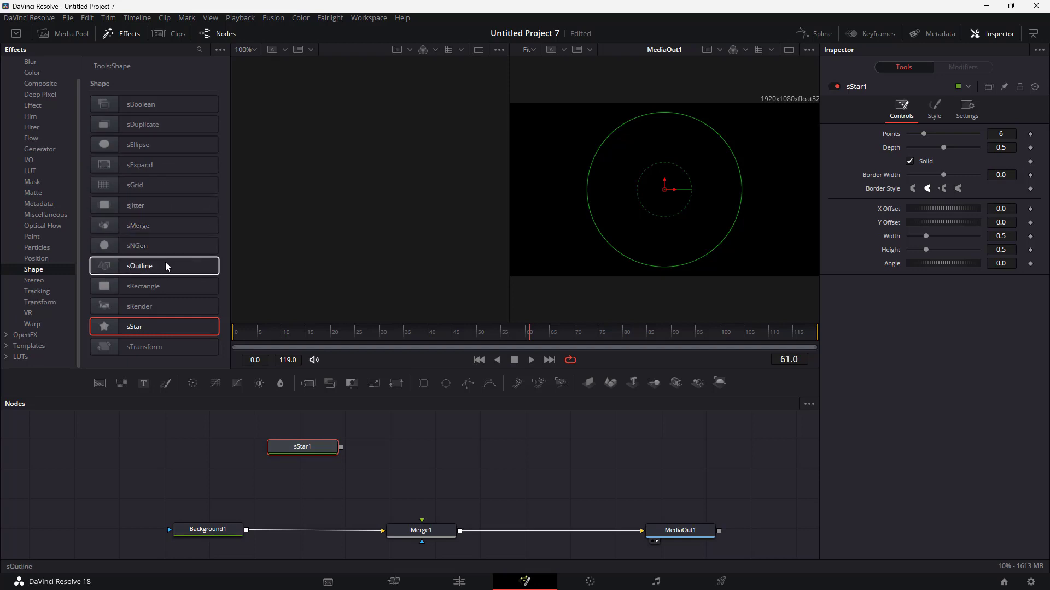
pyautogui.moveTo(163, 306); pyautogui.dragTo(422, 541)
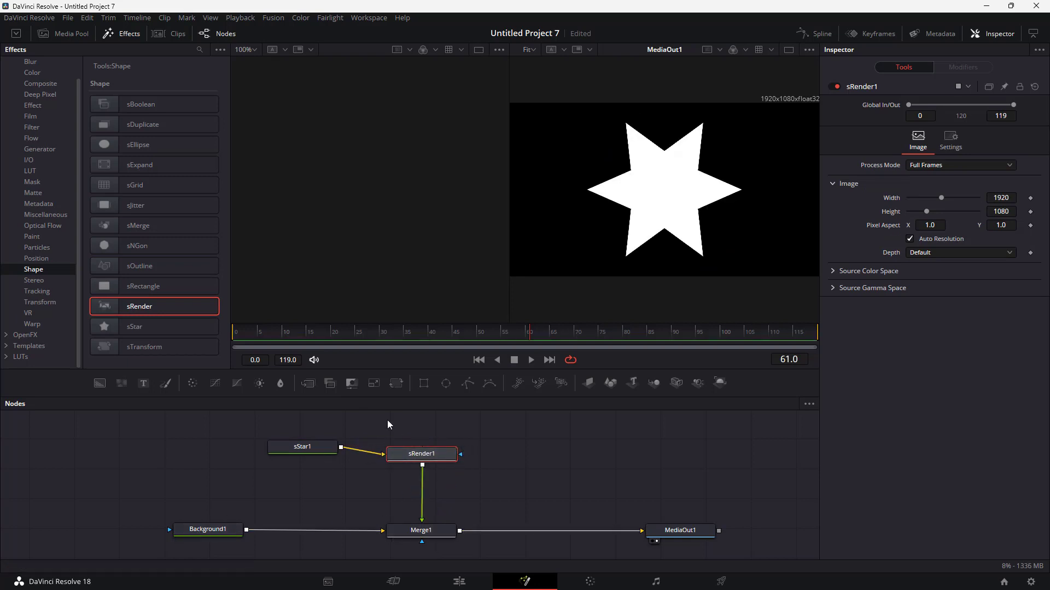
pyautogui.moveTo(325, 453); pyautogui.dragTo(325, 447)
pyautogui.moveTo(436, 456); pyautogui.dragTo(436, 472)
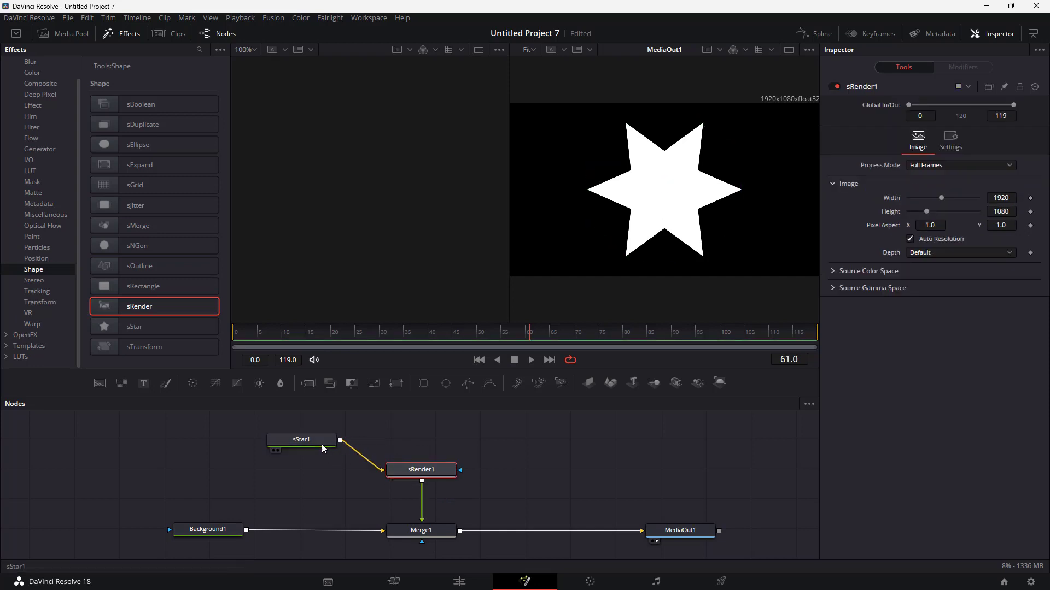
pyautogui.moveTo(323, 448); pyautogui.dragTo(302, 443)
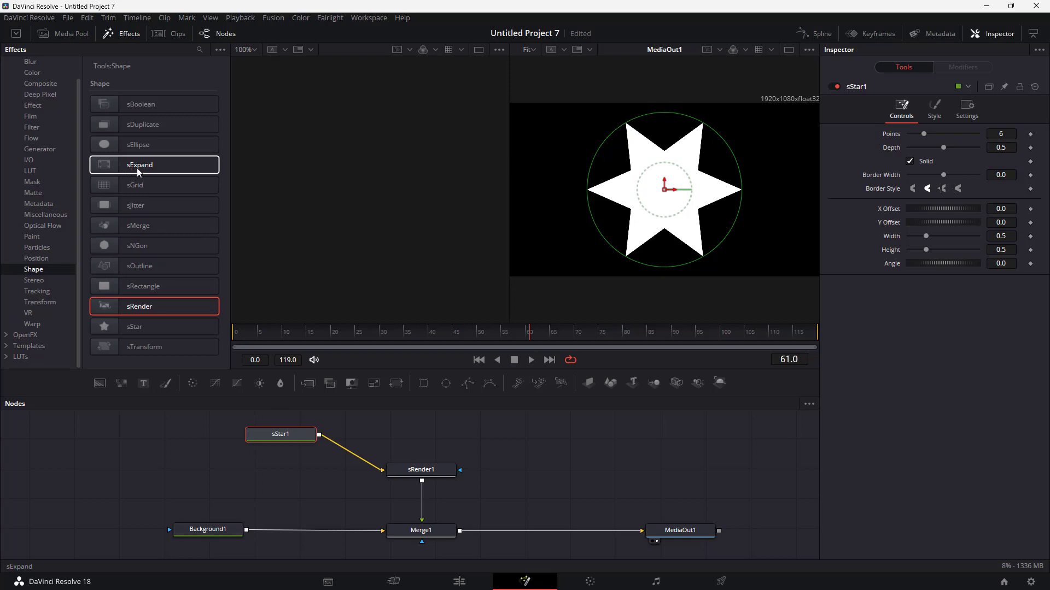
# Insert an sExpand1 node between sStar1 and sRender1
pyautogui.moveTo(137, 169); pyautogui.dragTo(164, 192)
pyautogui.moveTo(345, 408); pyautogui.dragTo(385, 438)
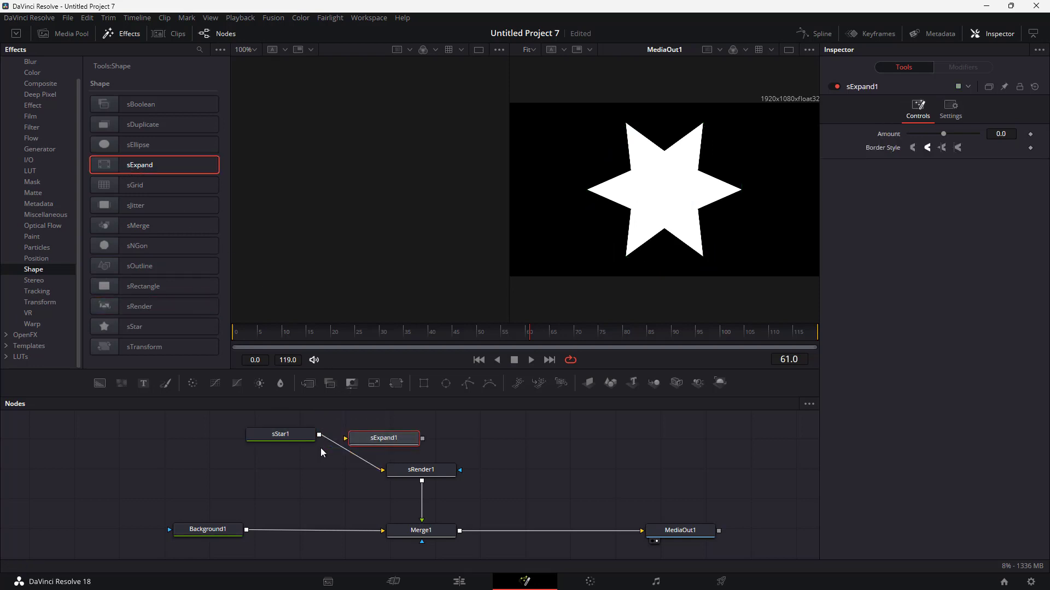
pyautogui.moveTo(295, 436); pyautogui.dragTo(242, 427)
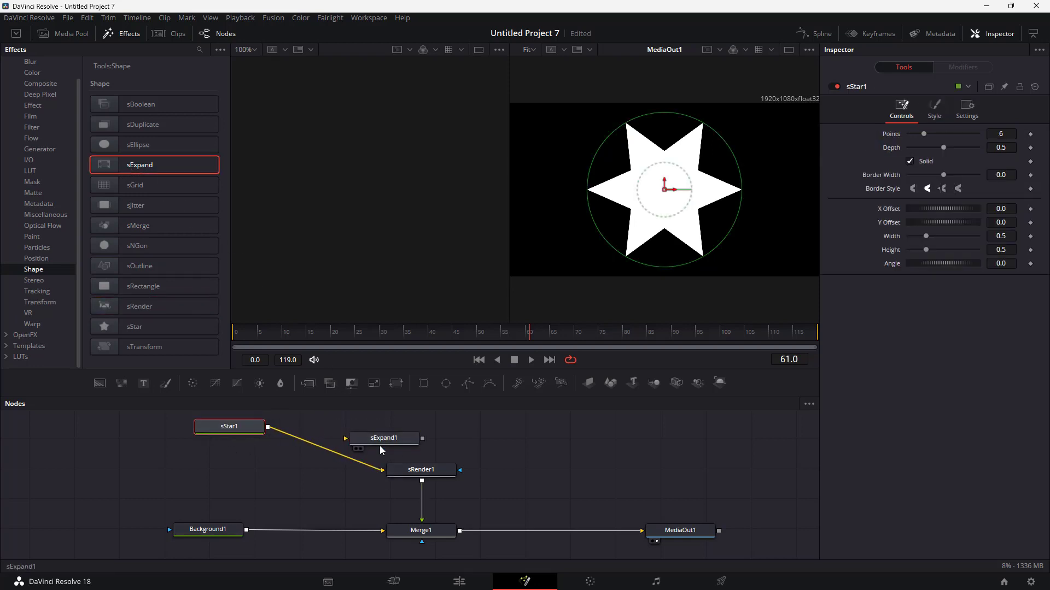
pyautogui.moveTo(380, 445); pyautogui.dragTo(382, 471)
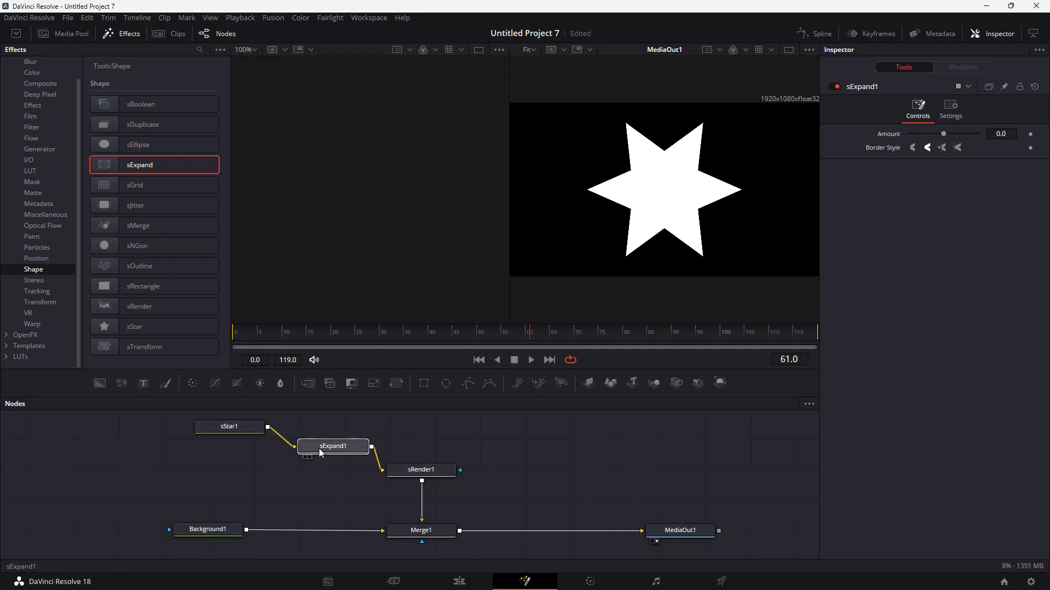
# Set sExpand1's Amount to -0.1 with rounded points
pyautogui.click(325, 430)
pyautogui.click(332, 442)
pyautogui.moveTo(943, 133); pyautogui.dragTo(894, 142)
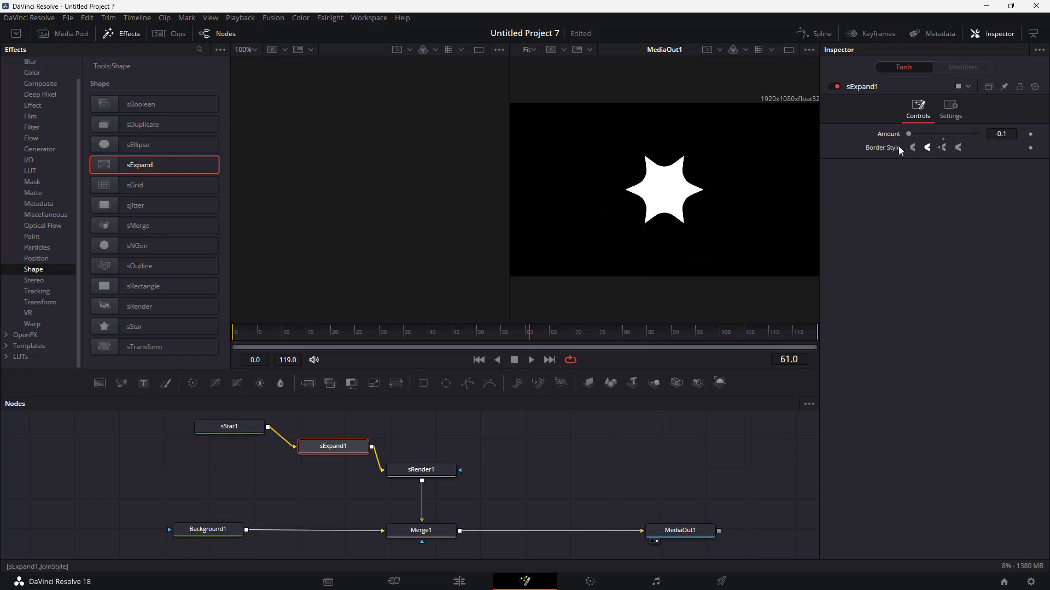
# Compare sExpand1's border styles, settling on miter with Amount -0.014 and Miter Limit 3.81
pyautogui.click(913, 148)
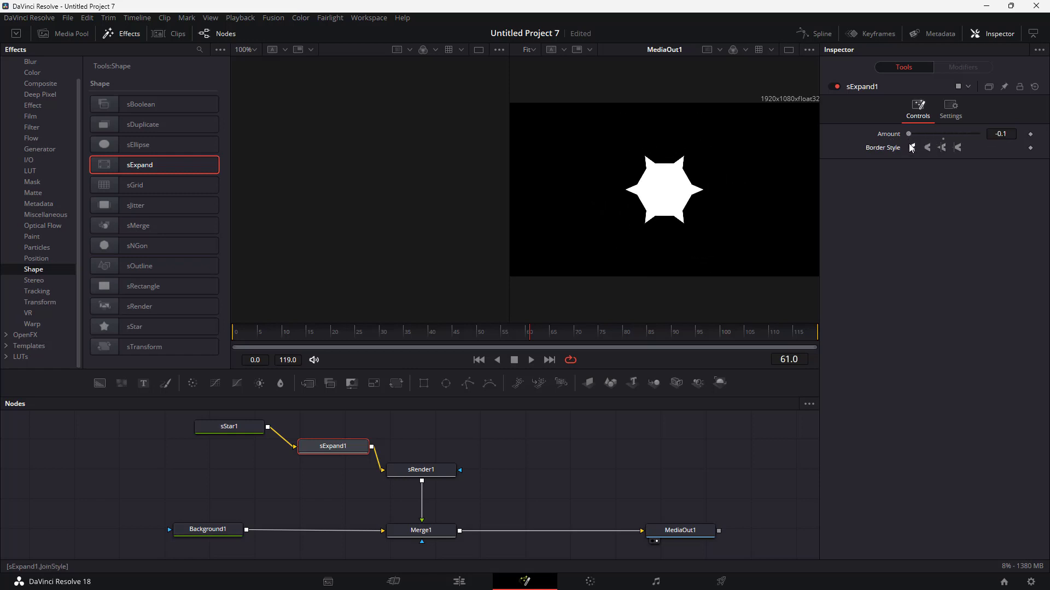
pyautogui.moveTo(908, 133); pyautogui.dragTo(938, 134)
pyautogui.click(941, 147)
pyautogui.click(957, 147)
pyautogui.click(941, 147)
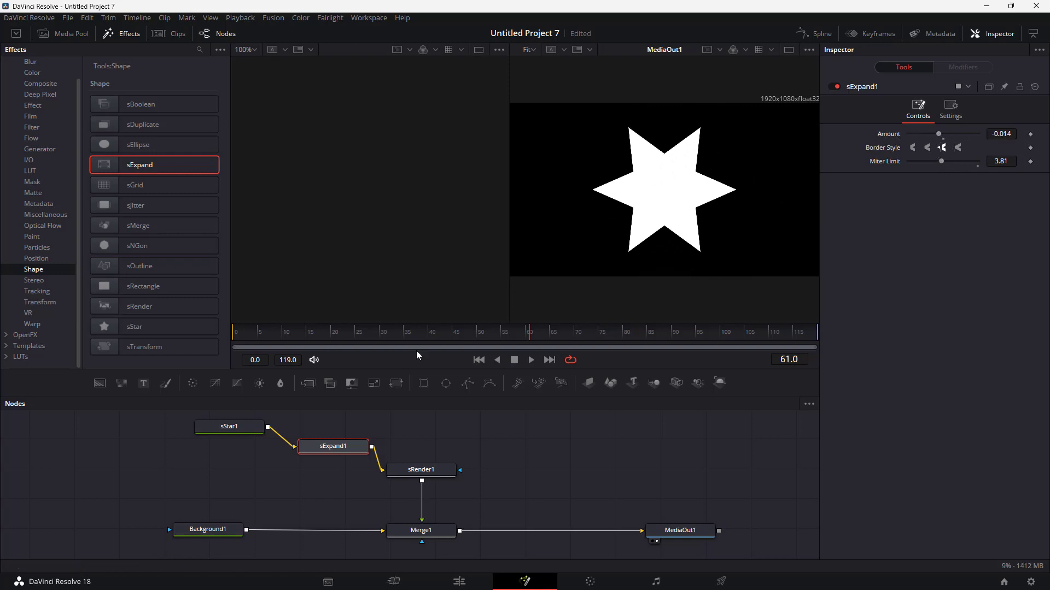
pyautogui.click(250, 428)
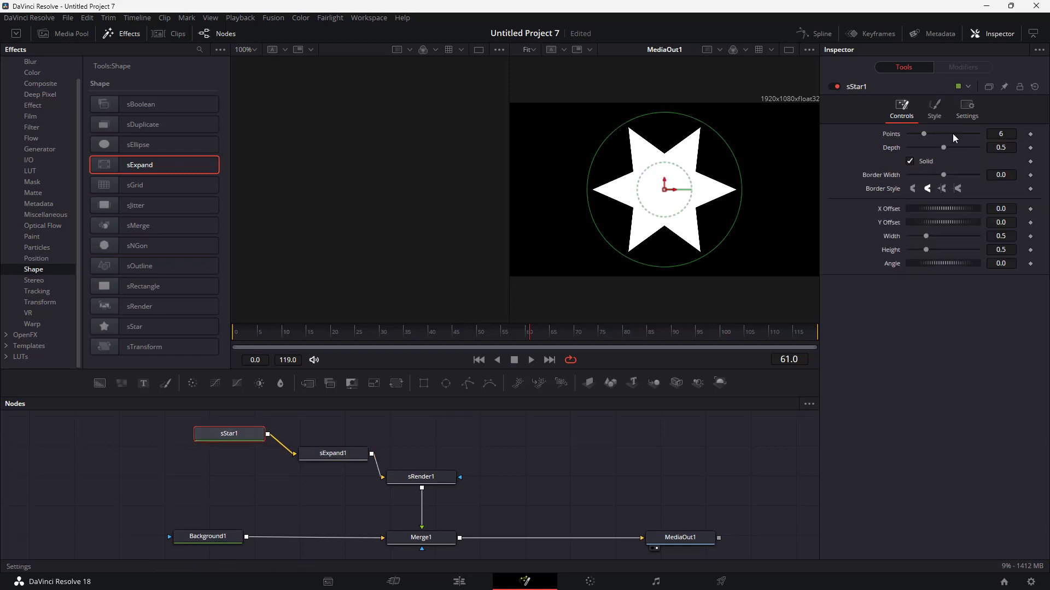
# Color sStar1 pure red and lower sExpand1's Amount to -0.039
pyautogui.click(934, 109)
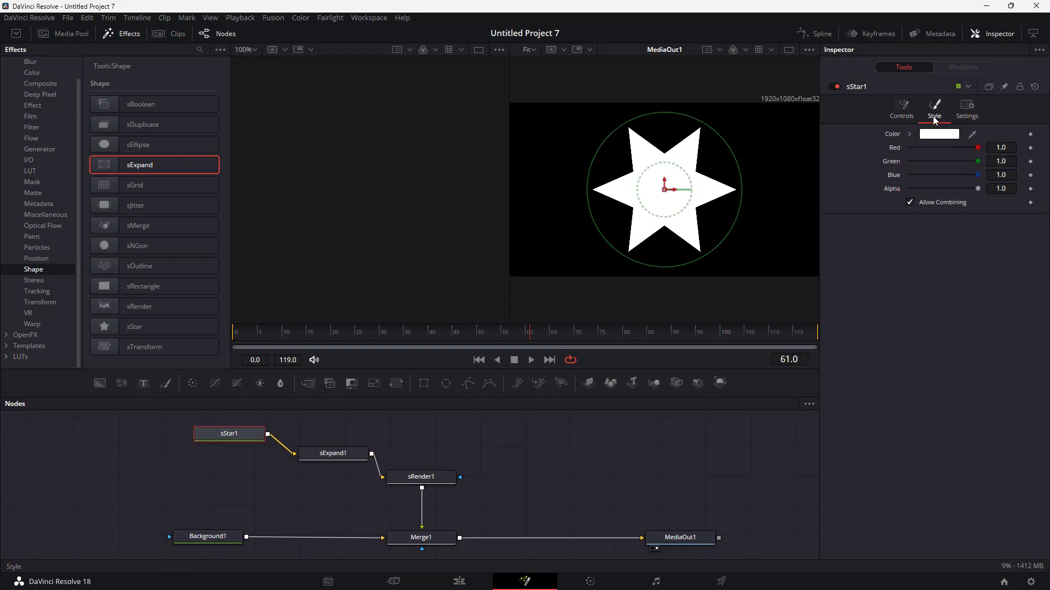
pyautogui.click(967, 148)
pyautogui.moveTo(969, 146); pyautogui.dragTo(894, 146)
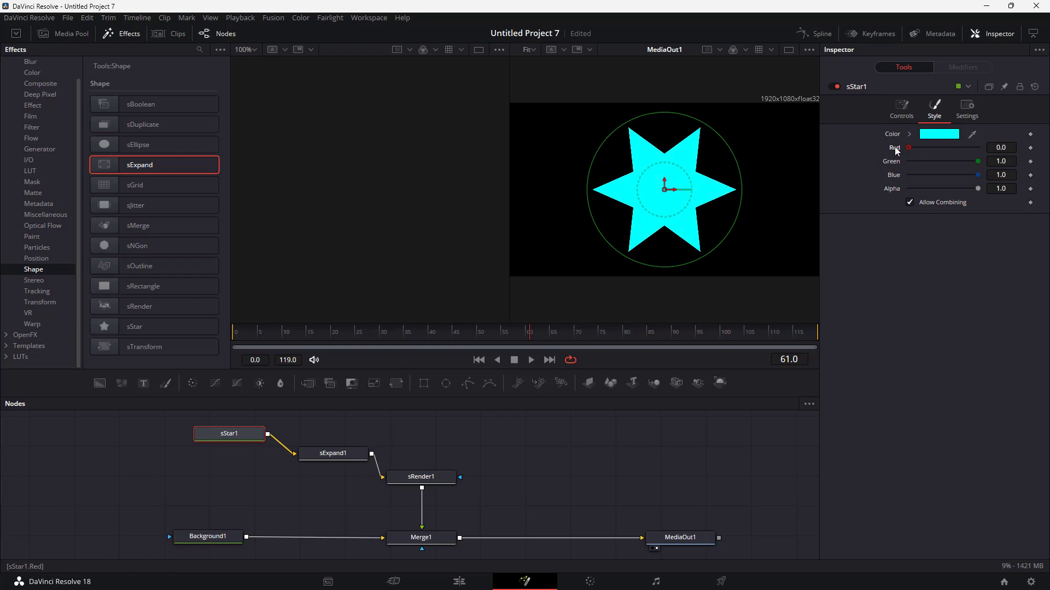
pyautogui.click(933, 134)
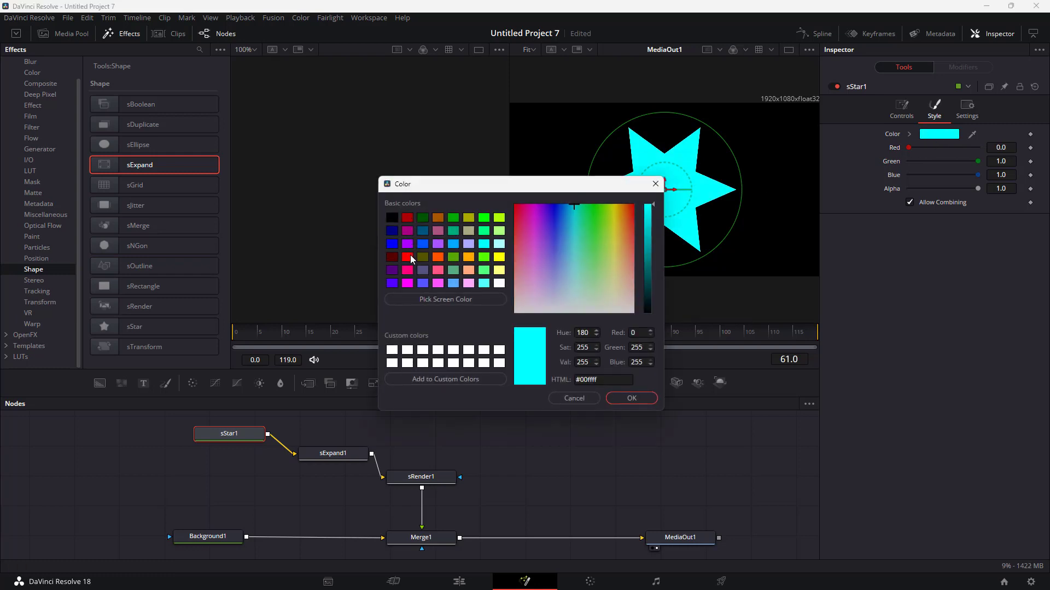
pyautogui.click(407, 257)
pyautogui.click(632, 398)
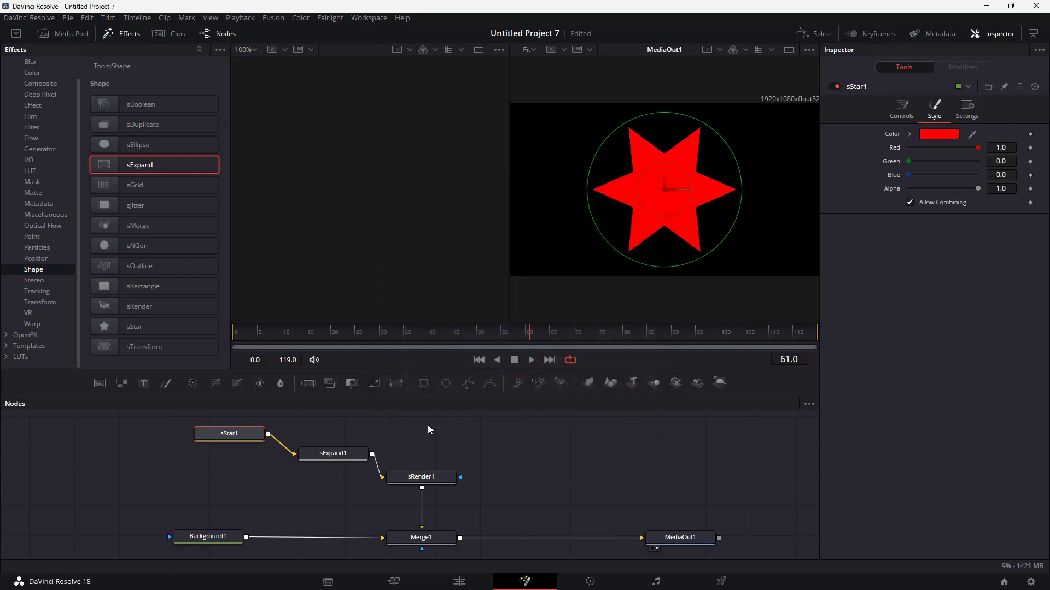
pyautogui.click(333, 454)
pyautogui.moveTo(937, 134); pyautogui.dragTo(971, 167)
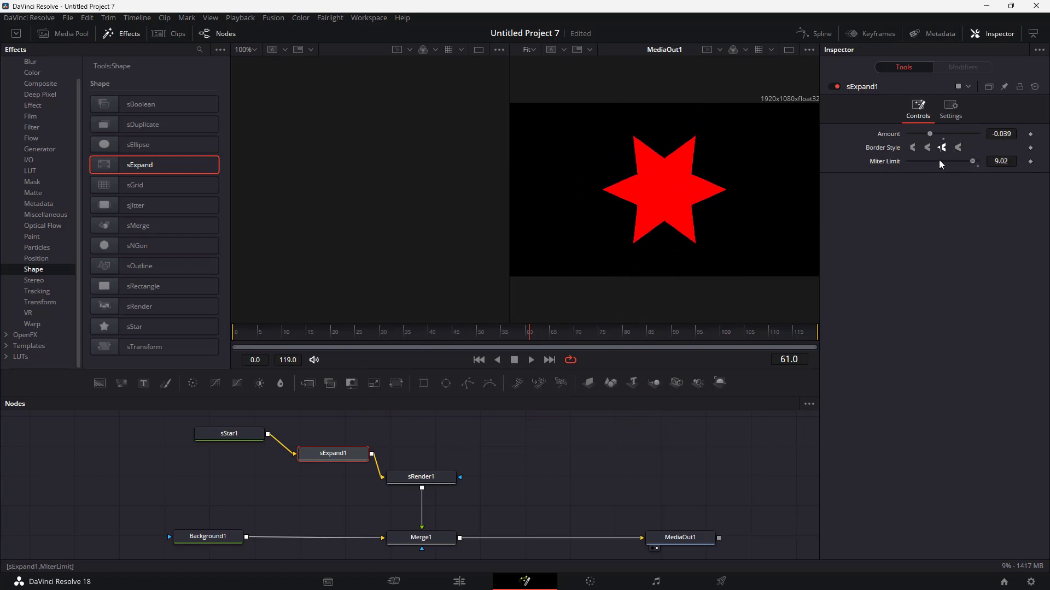
# Try sExpand1's border styles and settle on the round style
pyautogui.click(927, 148)
pyautogui.click(913, 148)
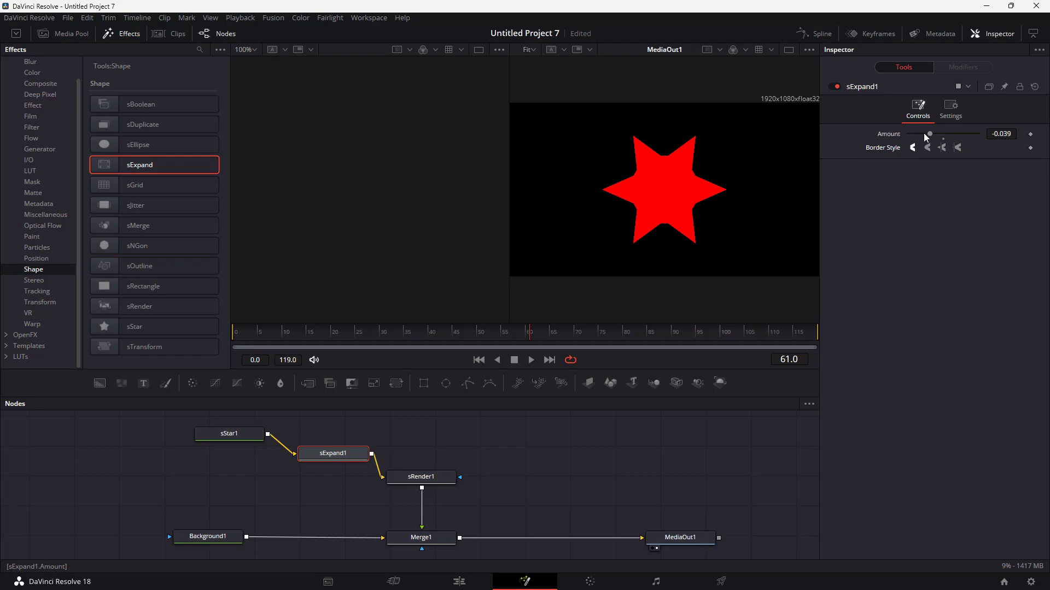
pyautogui.moveTo(926, 135); pyautogui.dragTo(970, 142)
pyautogui.click(942, 147)
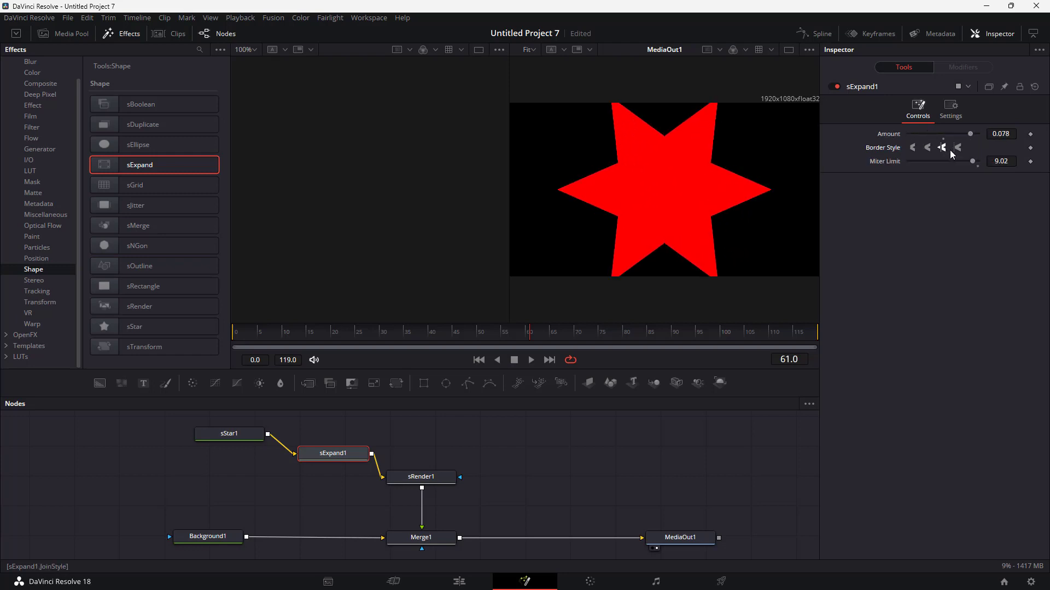
pyautogui.click(958, 149)
pyautogui.click(927, 149)
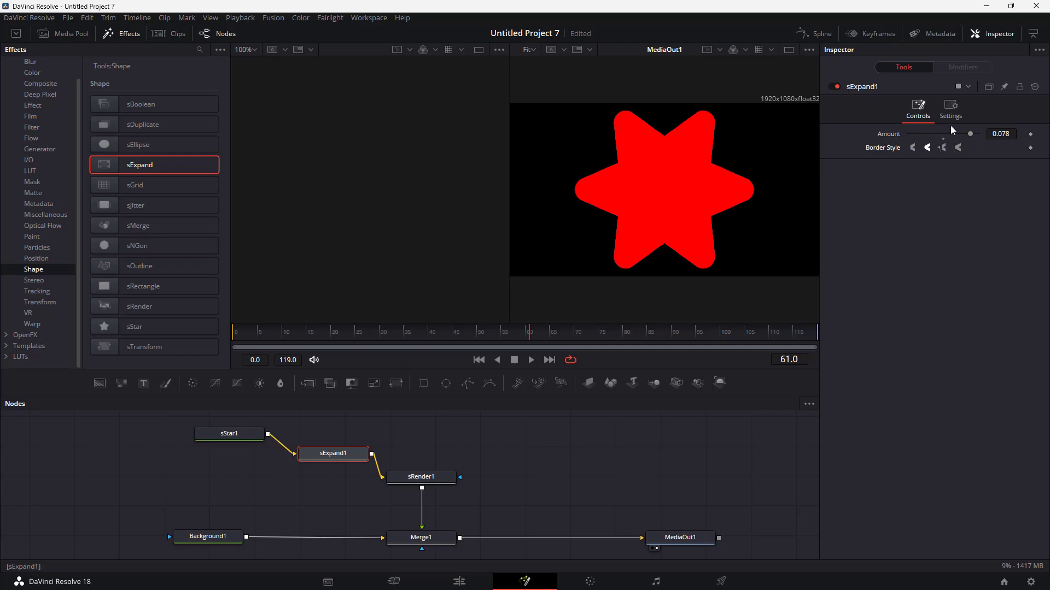
pyautogui.moveTo(968, 133); pyautogui.dragTo(947, 137)
# Tidy sStar1, sExpand1 and sRender1 in the graph and raise Amount to 0.1
pyautogui.moveTo(237, 442)
pyautogui.mouseDown()
pyautogui.moveTo(251, 442)
pyautogui.moveTo(228, 437)
pyautogui.mouseUp()
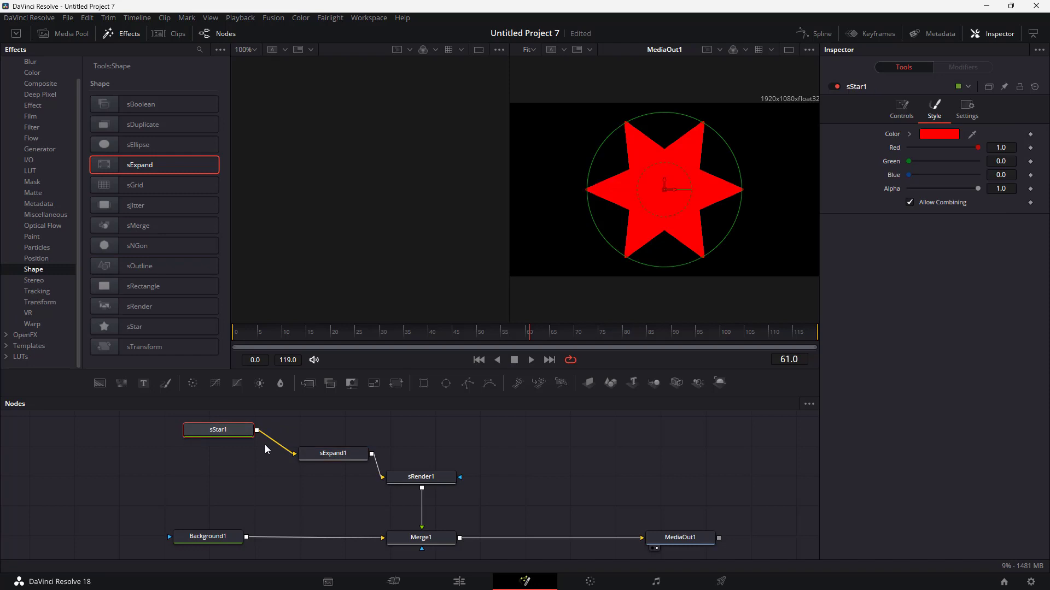
pyautogui.moveTo(306, 454); pyautogui.dragTo(298, 447)
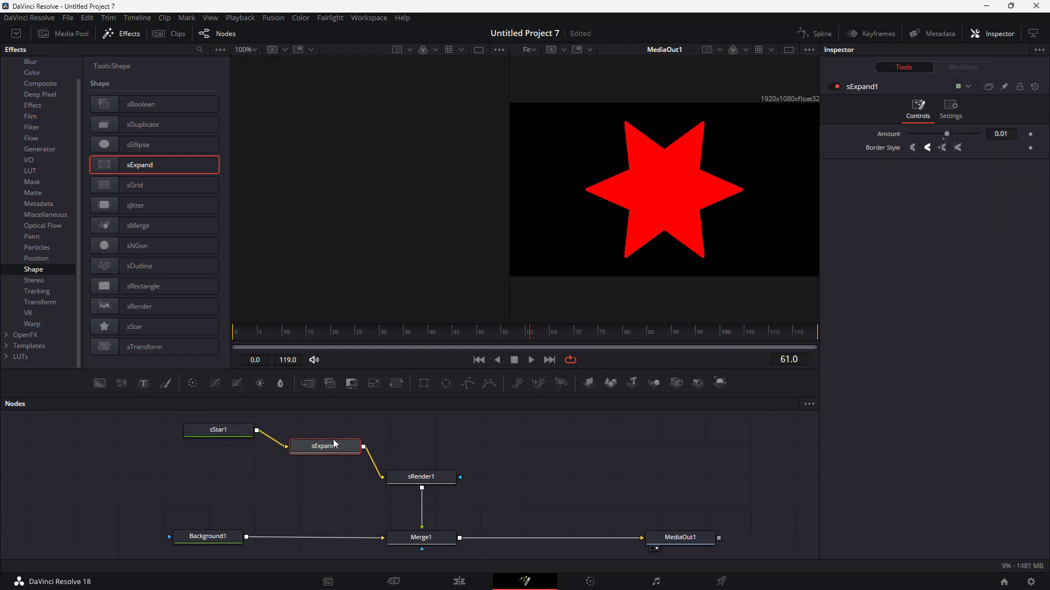
pyautogui.moveTo(945, 137); pyautogui.dragTo(979, 134)
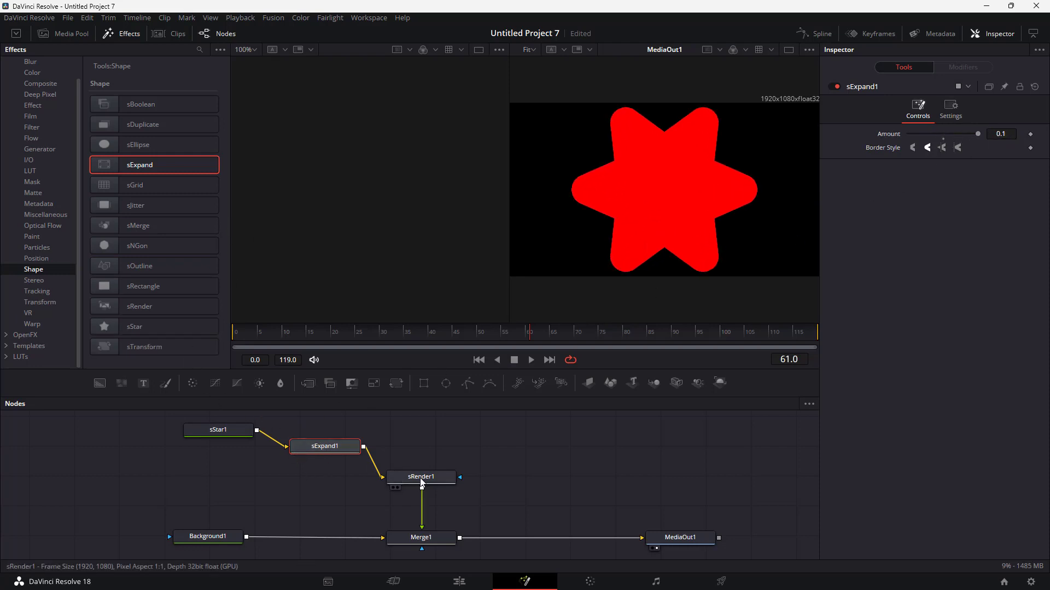
pyautogui.moveTo(420, 475); pyautogui.dragTo(418, 494)
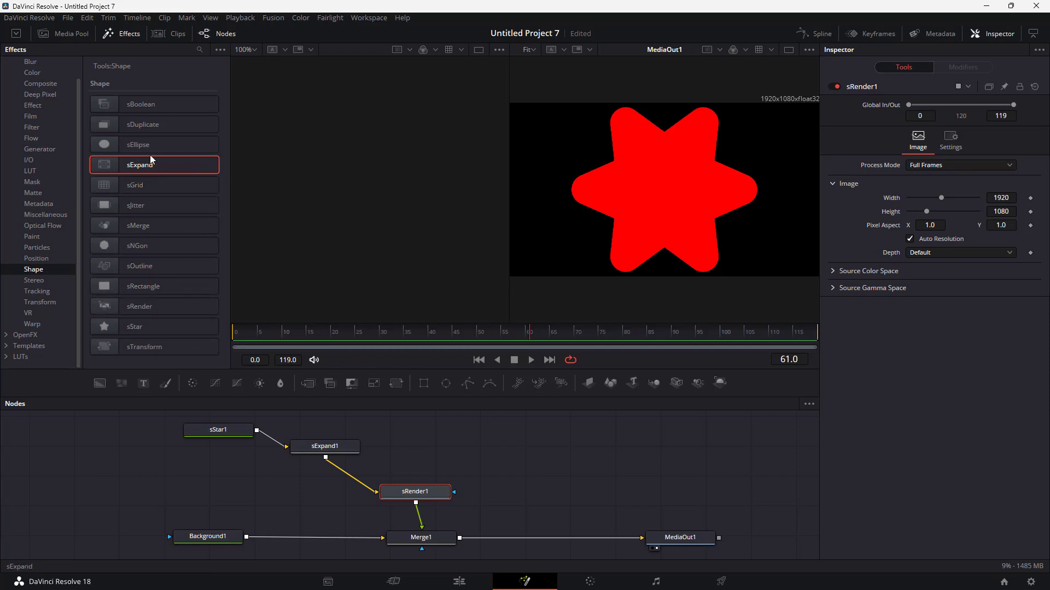
# Add sEllipse1 and sMerge1, wiring sExpand1 through sMerge1 into sRender1
pyautogui.moveTo(149, 146); pyautogui.dragTo(573, 452)
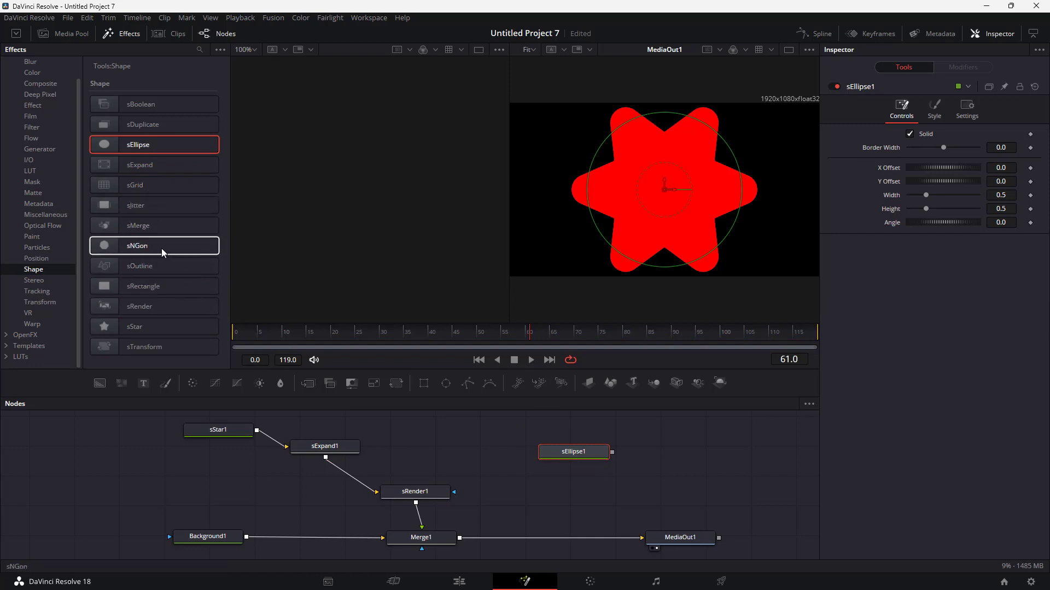
pyautogui.moveTo(160, 227); pyautogui.dragTo(422, 454)
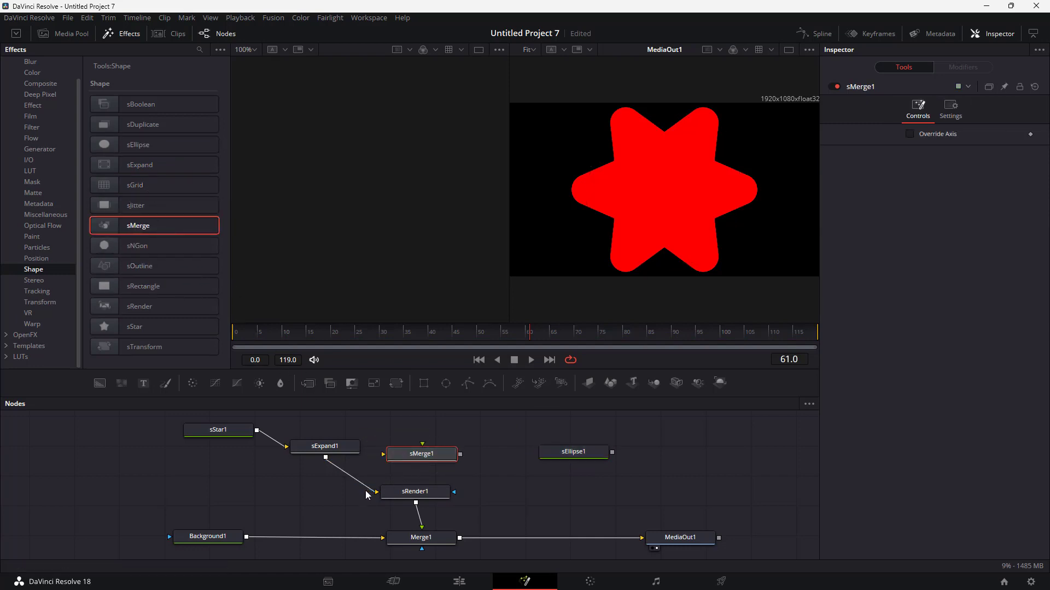
pyautogui.moveTo(372, 491); pyautogui.dragTo(384, 454)
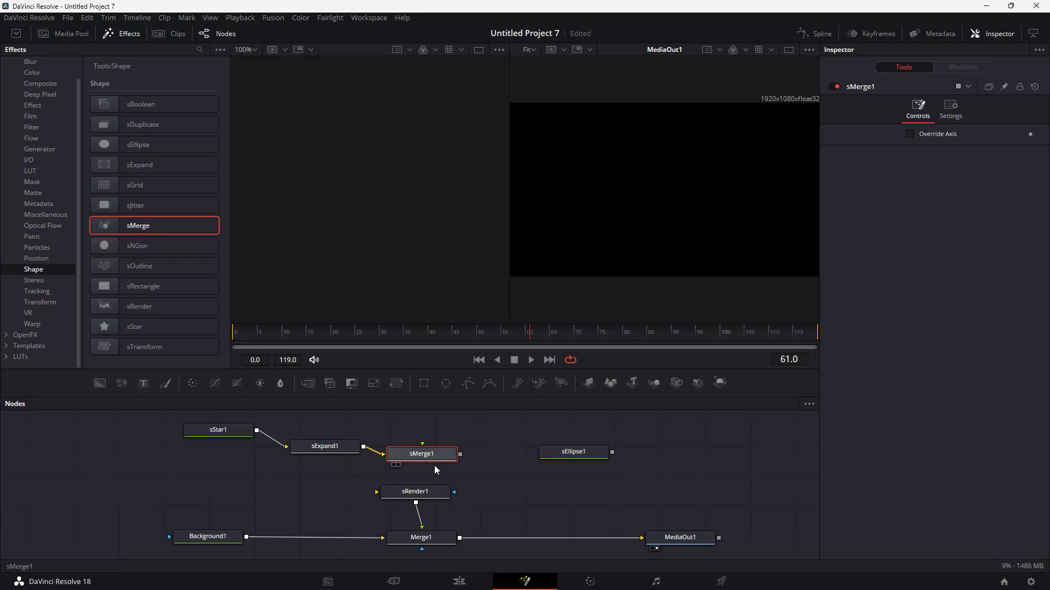
pyautogui.moveTo(460, 454); pyautogui.dragTo(437, 492)
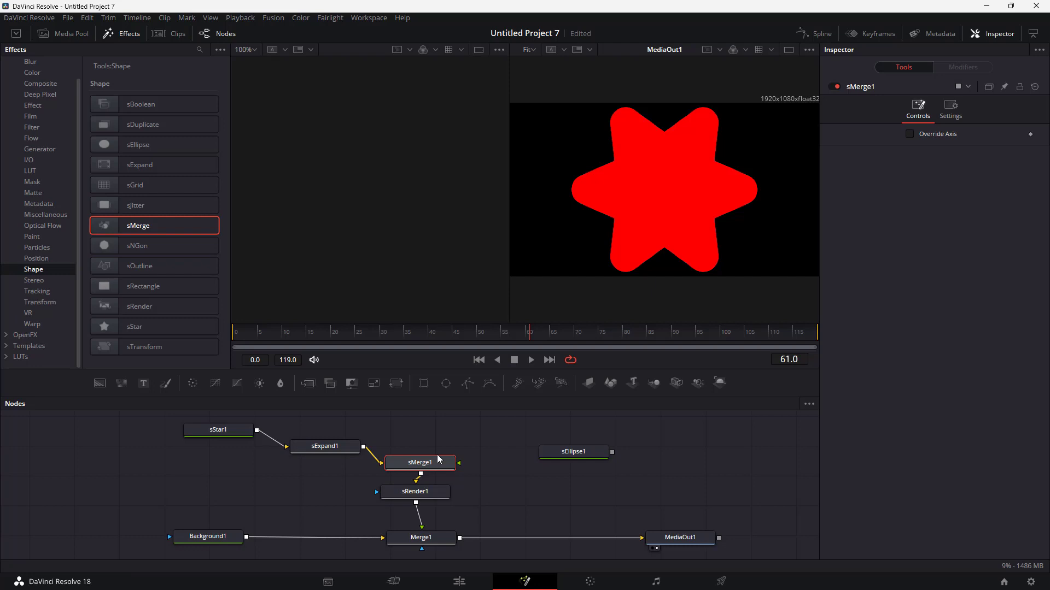
pyautogui.moveTo(437, 456); pyautogui.dragTo(429, 462)
# Reposition sEllipse1 and add an sExpand2 node beside it
pyautogui.moveTo(559, 457); pyautogui.dragTo(574, 440)
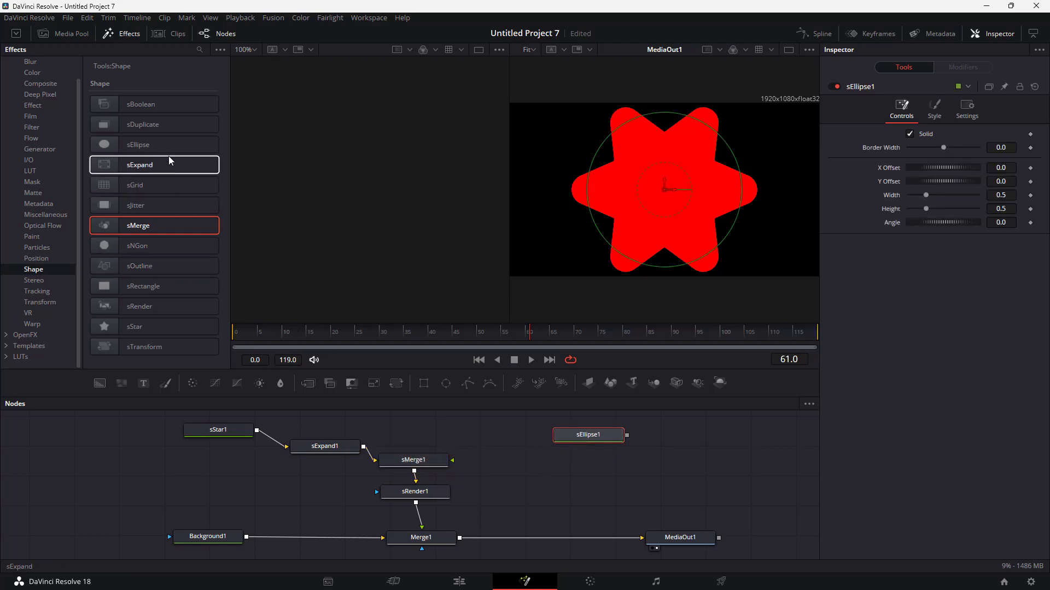
pyautogui.moveTo(164, 145); pyautogui.dragTo(272, 256)
pyautogui.moveTo(137, 164); pyautogui.dragTo(498, 440)
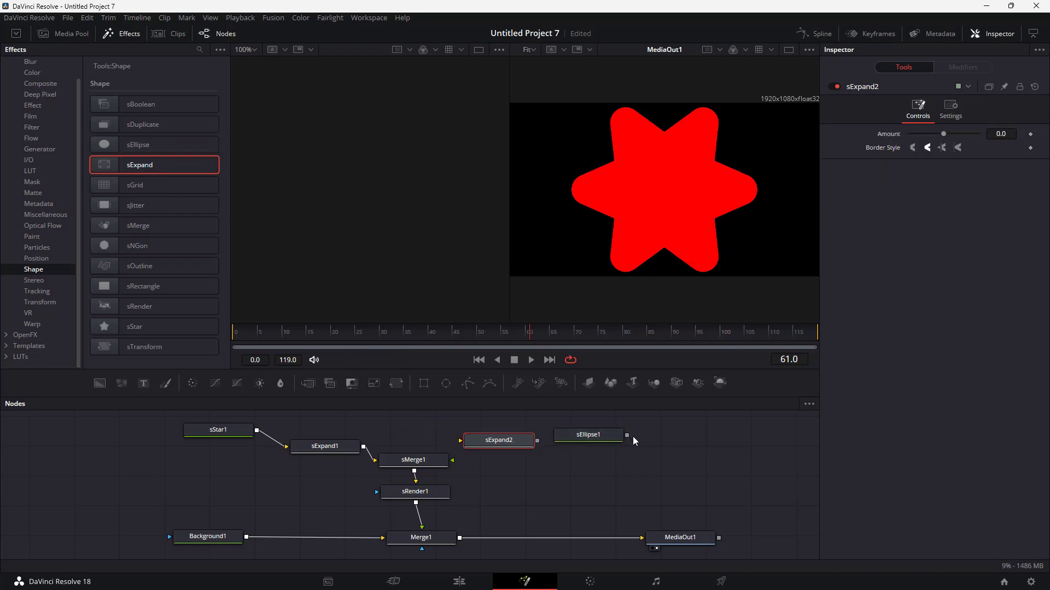
# Wire sEllipse1 into sExpand2 and move the white circle left of the star
pyautogui.moveTo(627, 436); pyautogui.dragTo(438, 461)
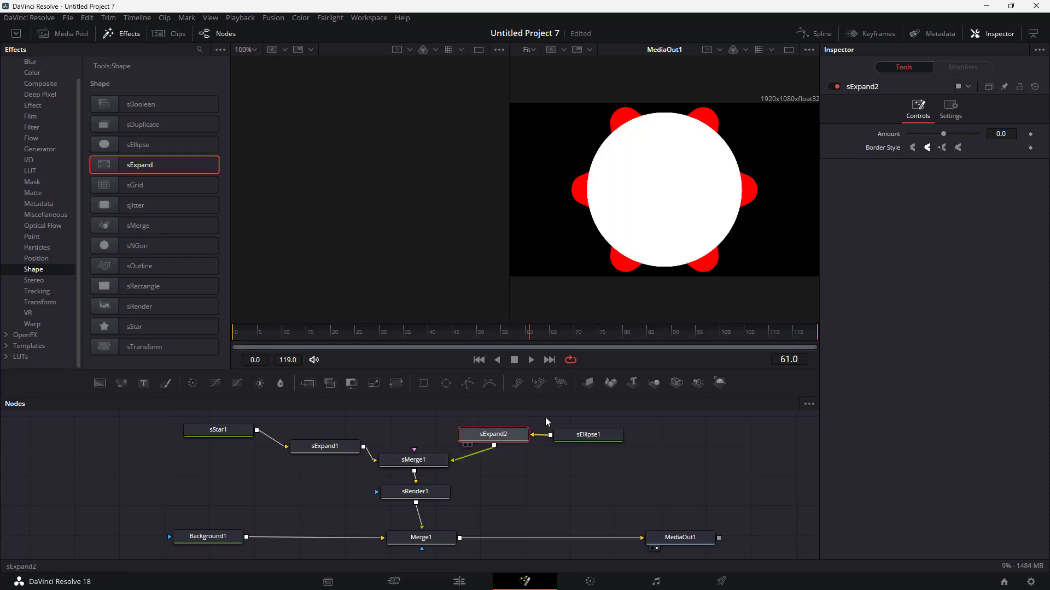
pyautogui.click(612, 435)
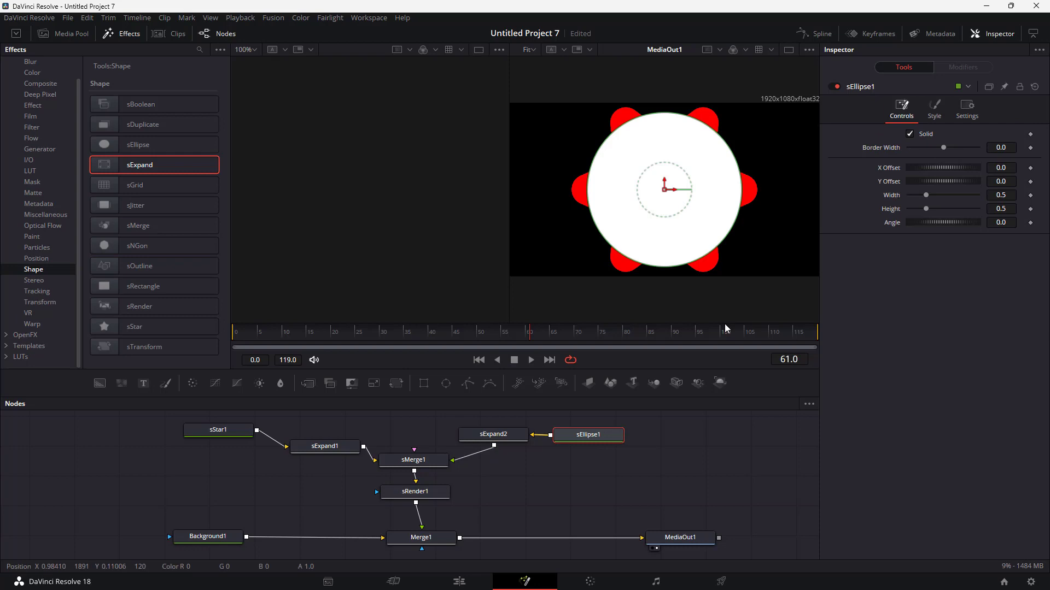
pyautogui.moveTo(664, 197); pyautogui.dragTo(561, 175)
# Give sExpand2 the round border style with Amount -0.1
pyautogui.click(499, 437)
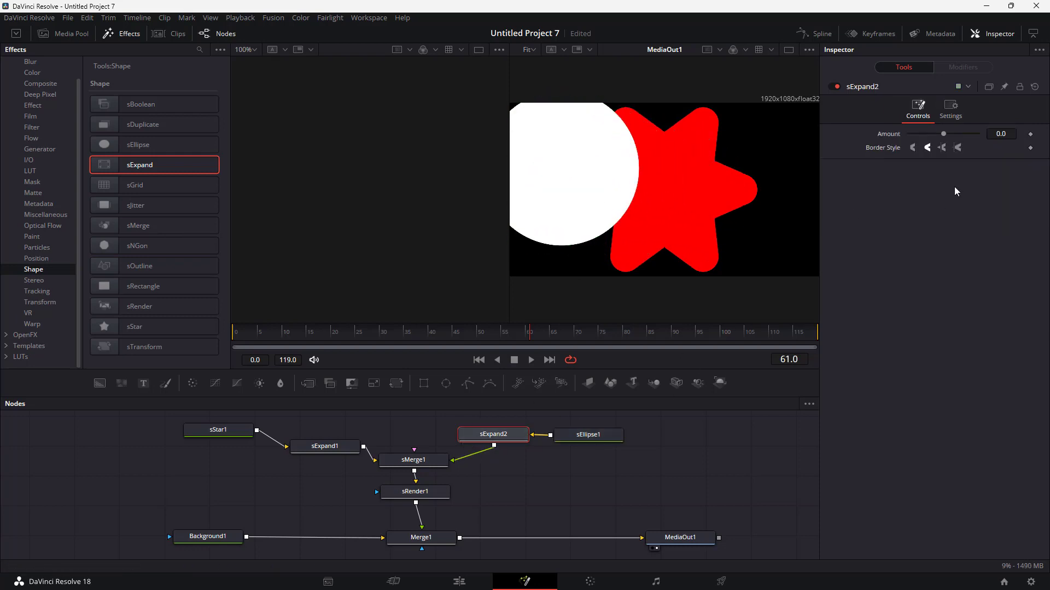
pyautogui.moveTo(947, 133); pyautogui.dragTo(896, 149)
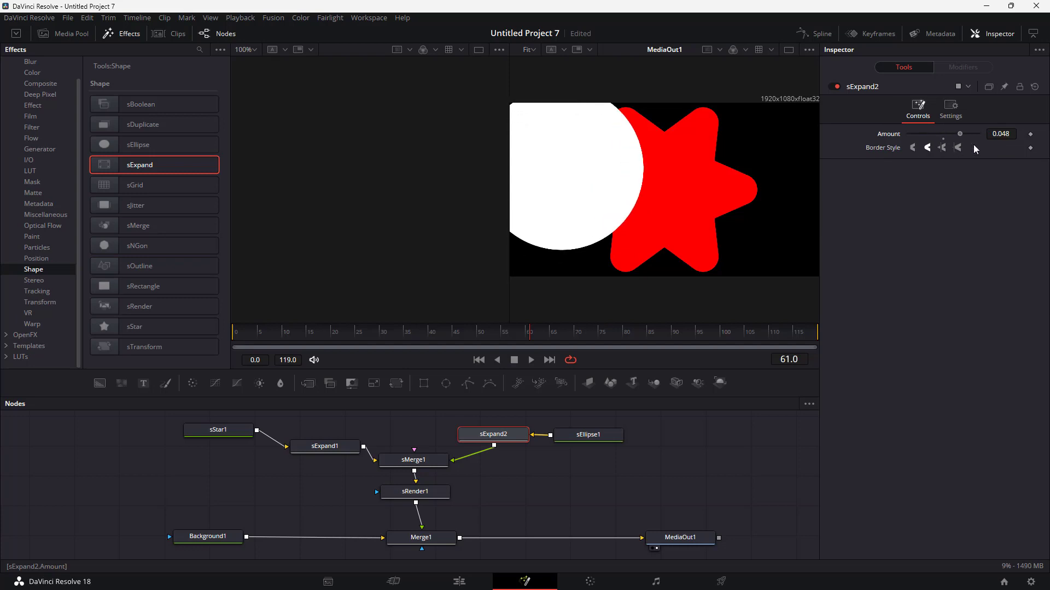
pyautogui.click(913, 149)
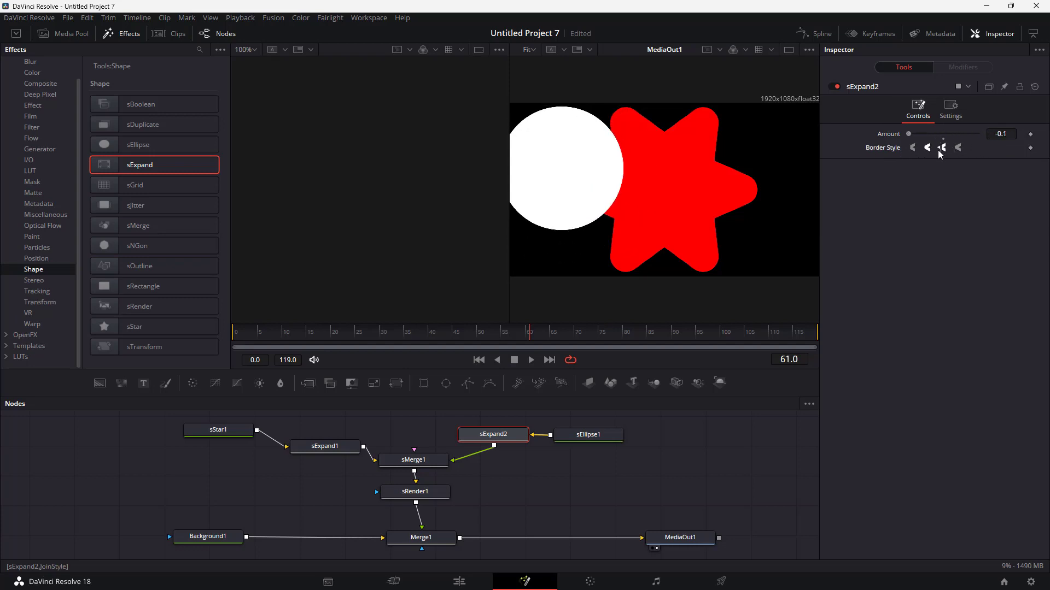
pyautogui.click(941, 148)
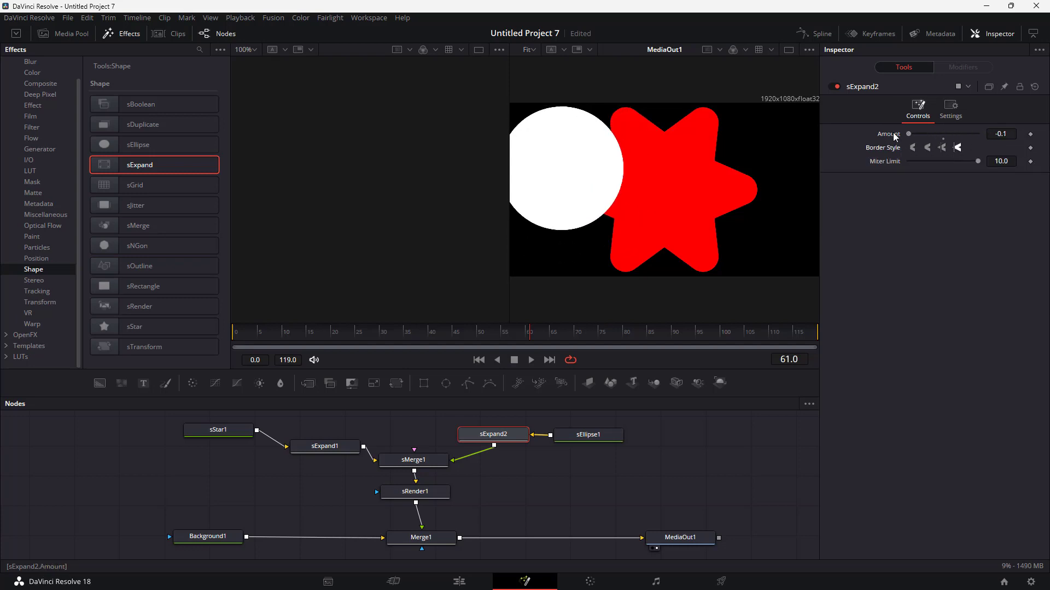
pyautogui.moveTo(911, 133)
pyautogui.mouseDown()
pyautogui.moveTo(936, 145)
pyautogui.moveTo(905, 137)
pyautogui.mouseUp()
pyautogui.click(928, 147)
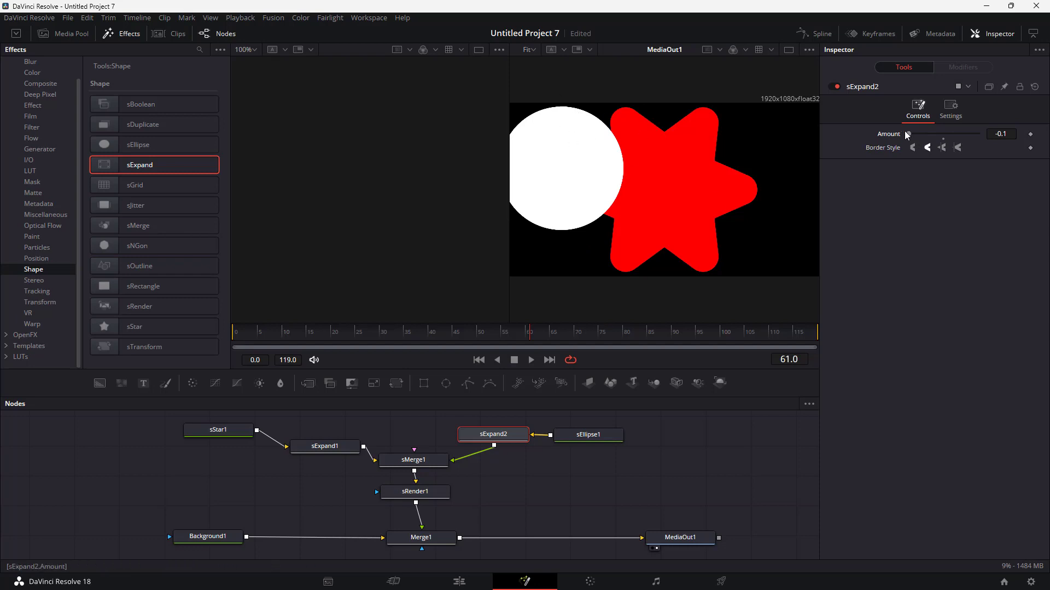
pyautogui.moveTo(909, 133); pyautogui.dragTo(835, 160)
# Move sExpand2 lower and to the right in the node graph
pyautogui.moveTo(481, 436); pyautogui.dragTo(486, 449)
pyautogui.moveTo(574, 437); pyautogui.dragTo(589, 435)
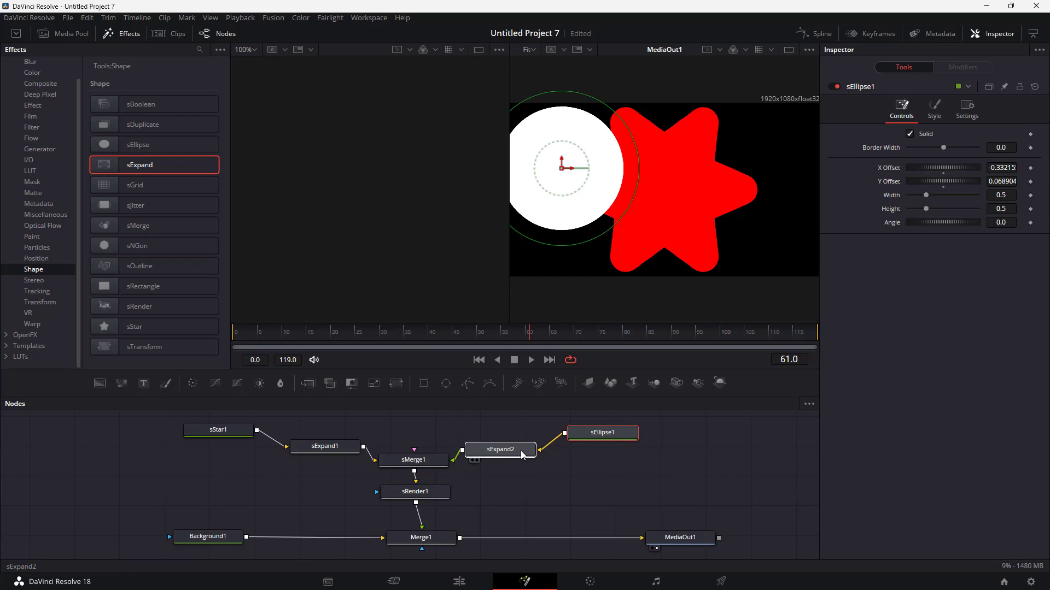
pyautogui.moveTo(518, 452); pyautogui.dragTo(528, 460)
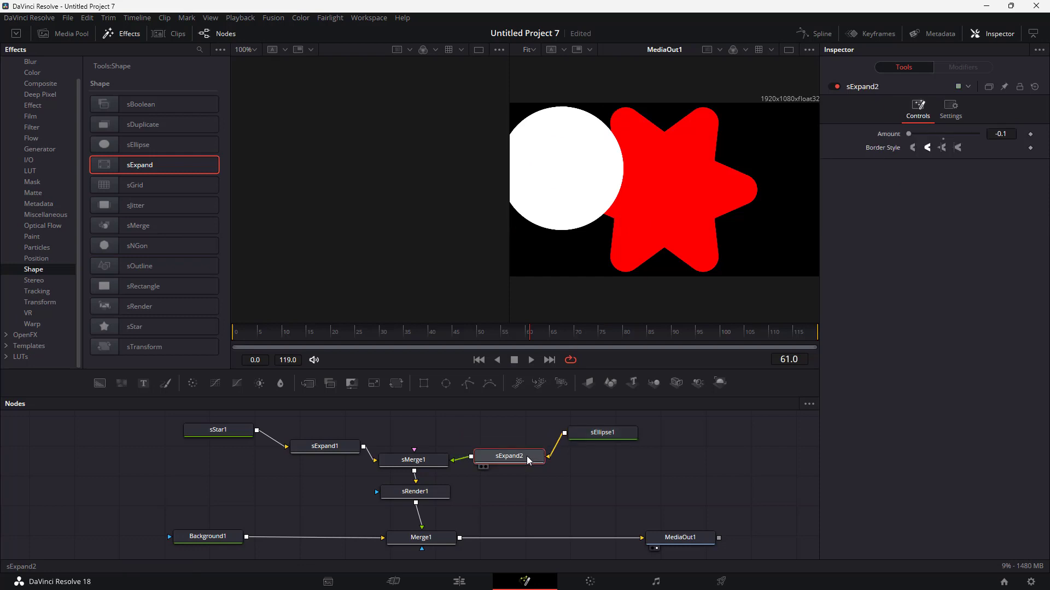